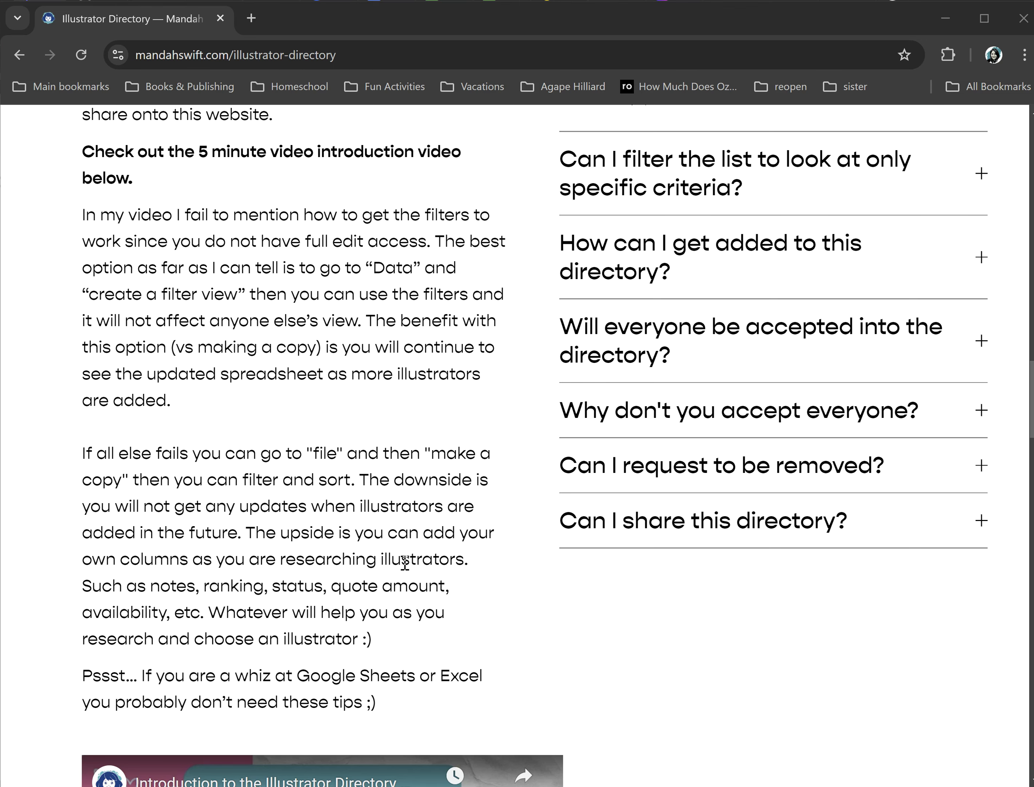
Step: Open the full Google Sheet linked from the Illustrator Directory web page
scroll(404, 541, "down", 4)
scroll(403, 541, "down", 20)
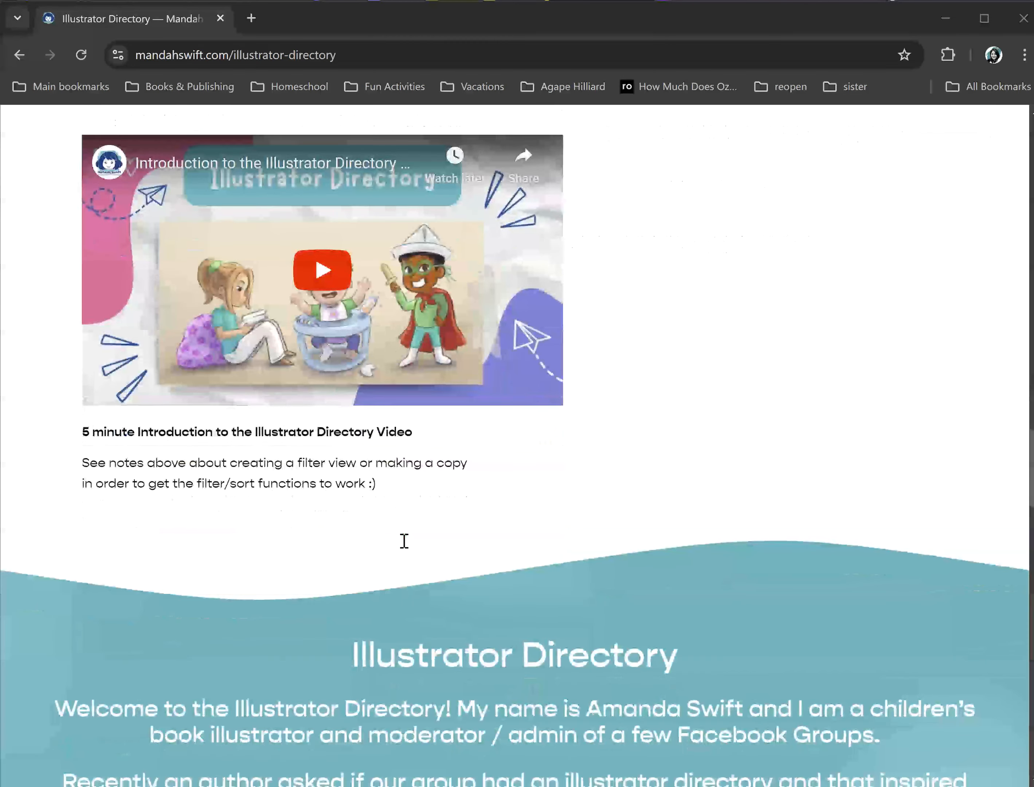
scroll(404, 540, "down", 5)
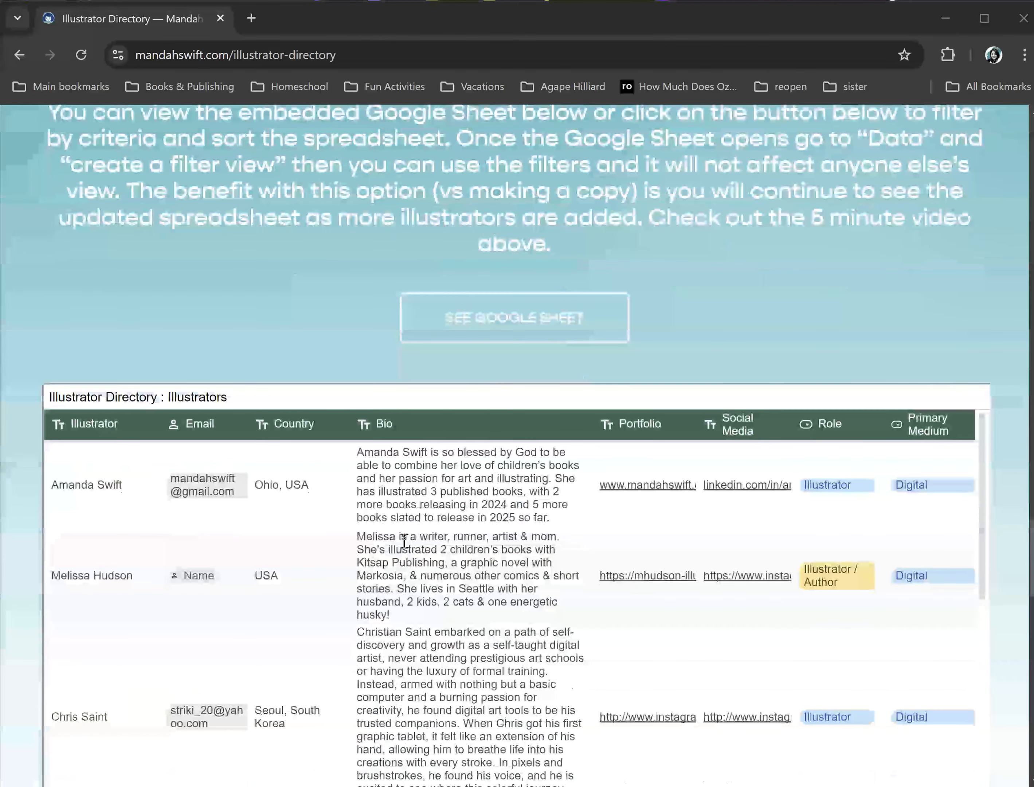
left_click(528, 317)
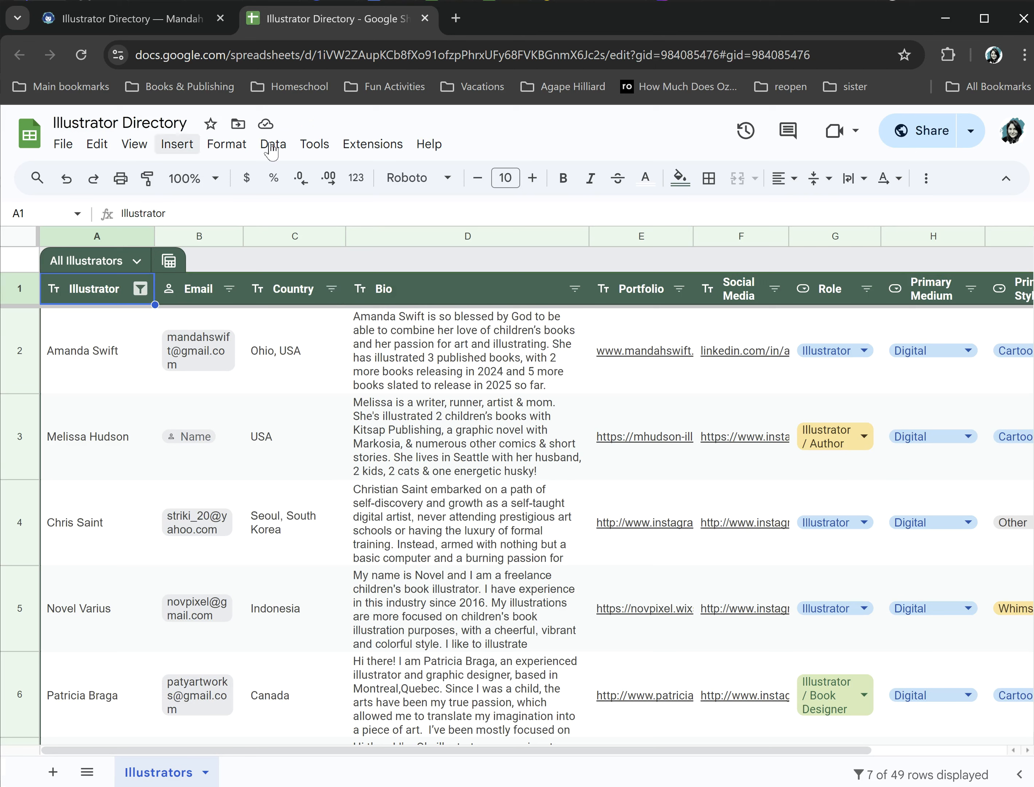
Step: Create a temporary filter view for the All Illustrators table and dismiss its notice
left_click(270, 148)
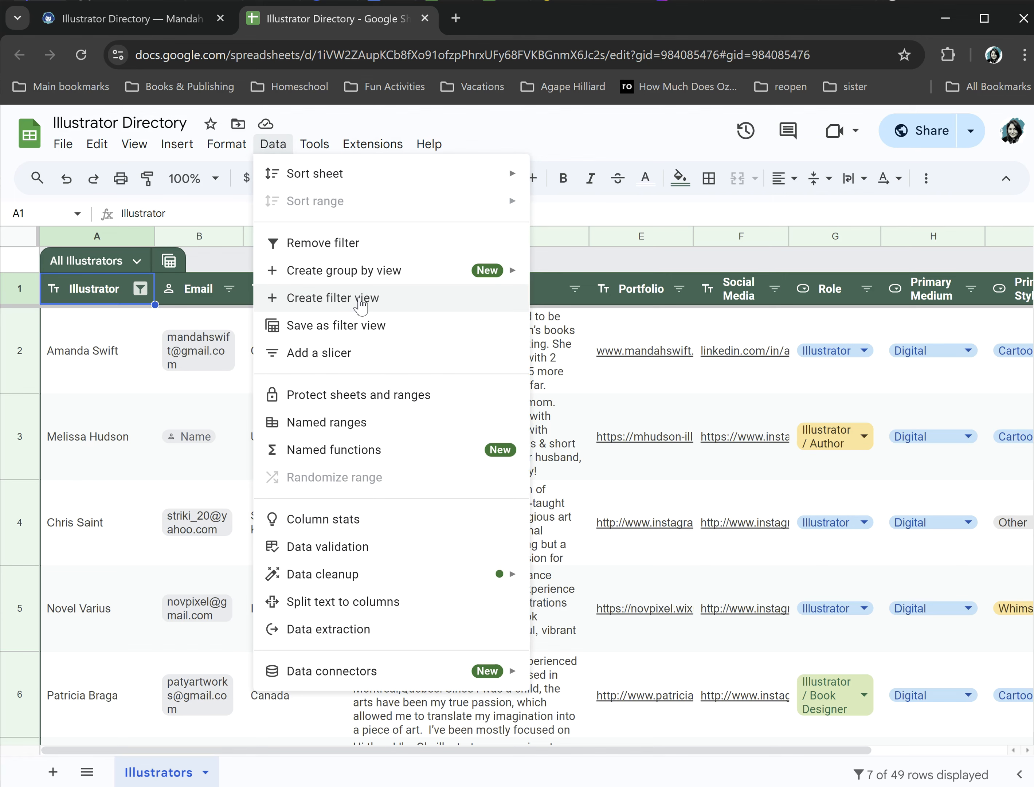
left_click(360, 298)
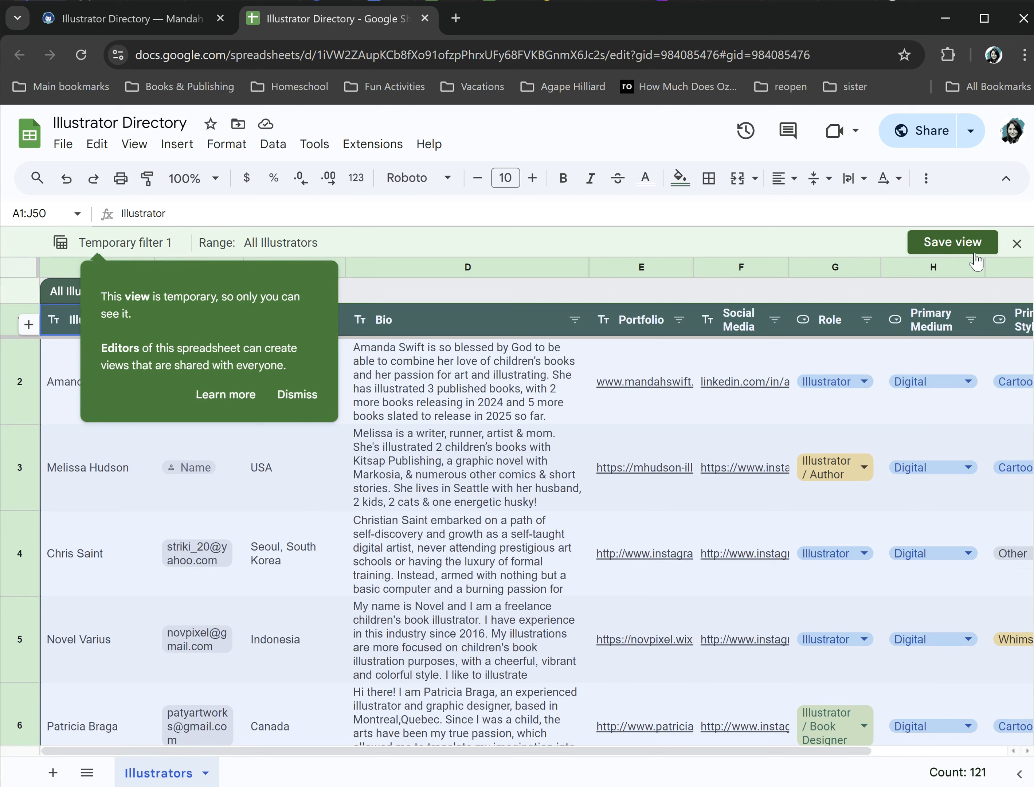
left_click(303, 396)
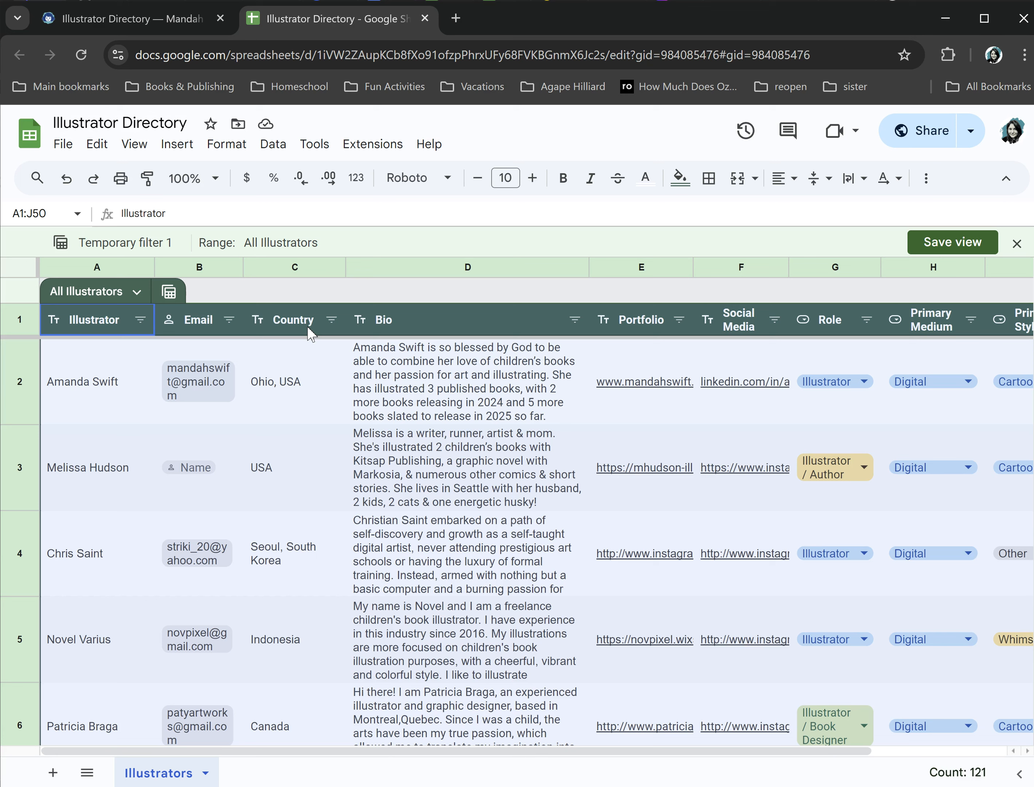
left_click(63, 144)
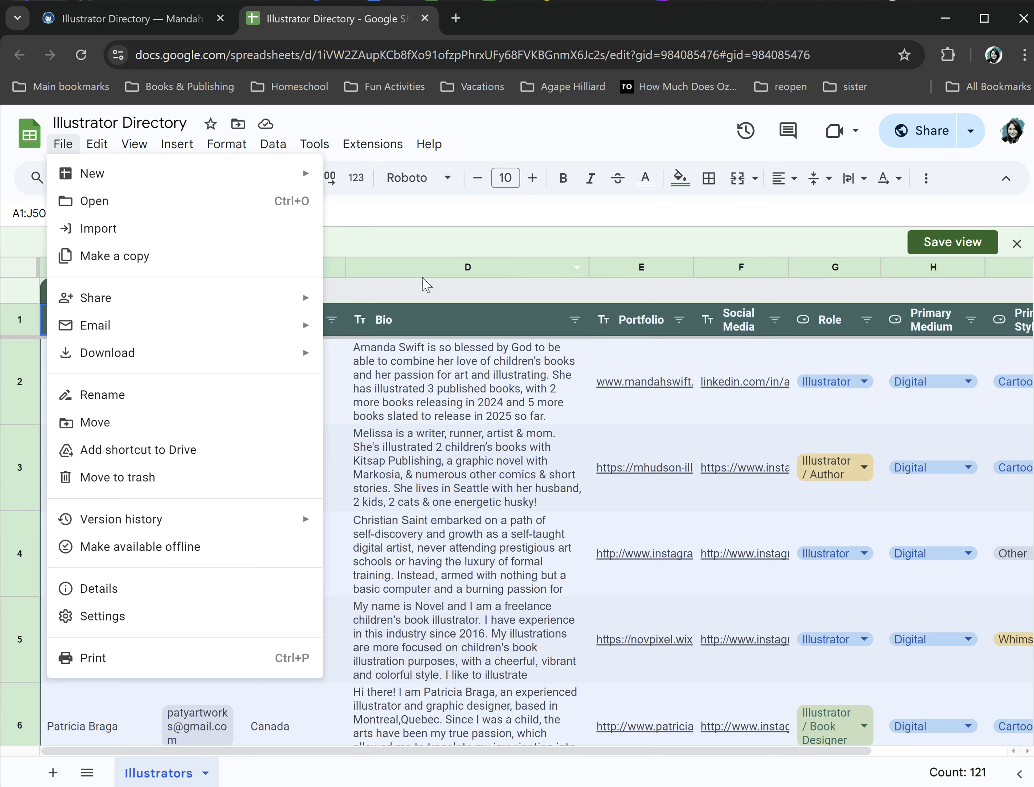
left_click(423, 270)
Step: Insert one column to the left of the Portfolio column
scroll(532, 413, "right", 1)
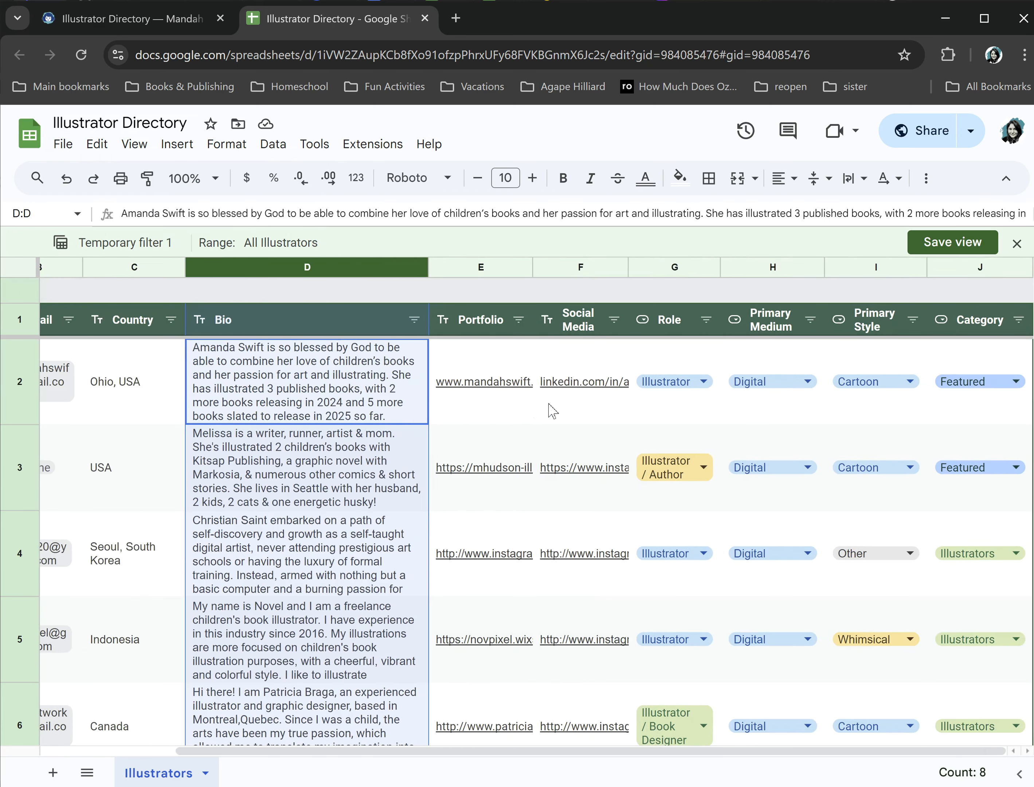
right_click(512, 270)
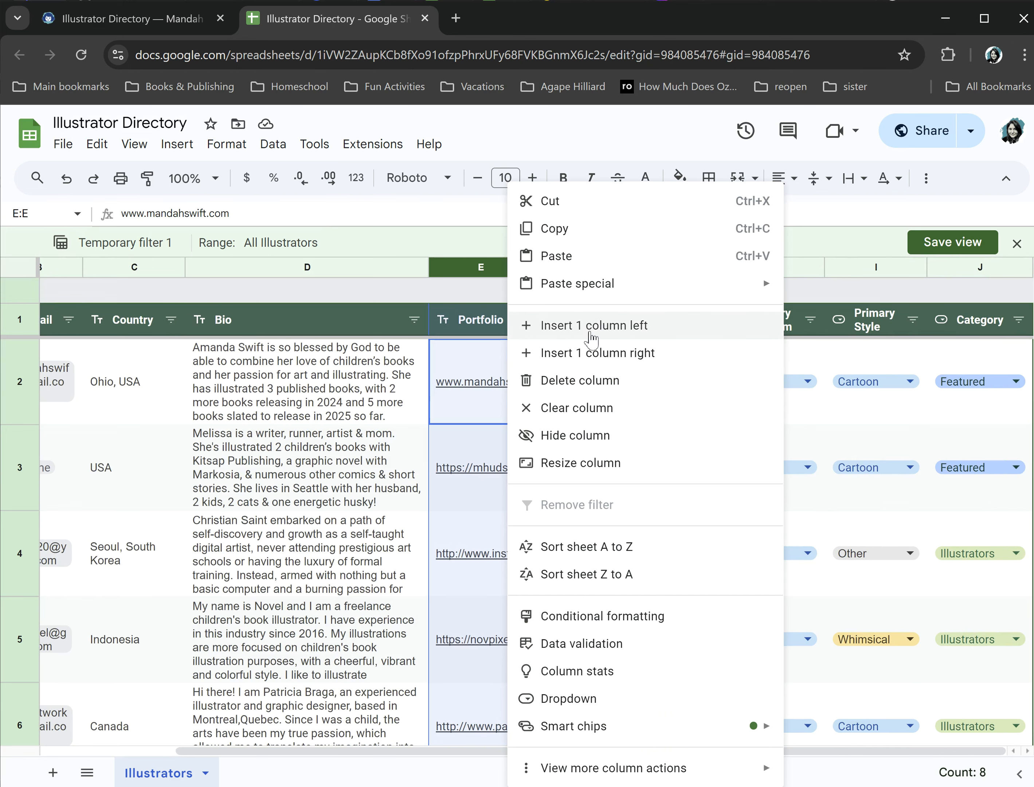
left_click(511, 327)
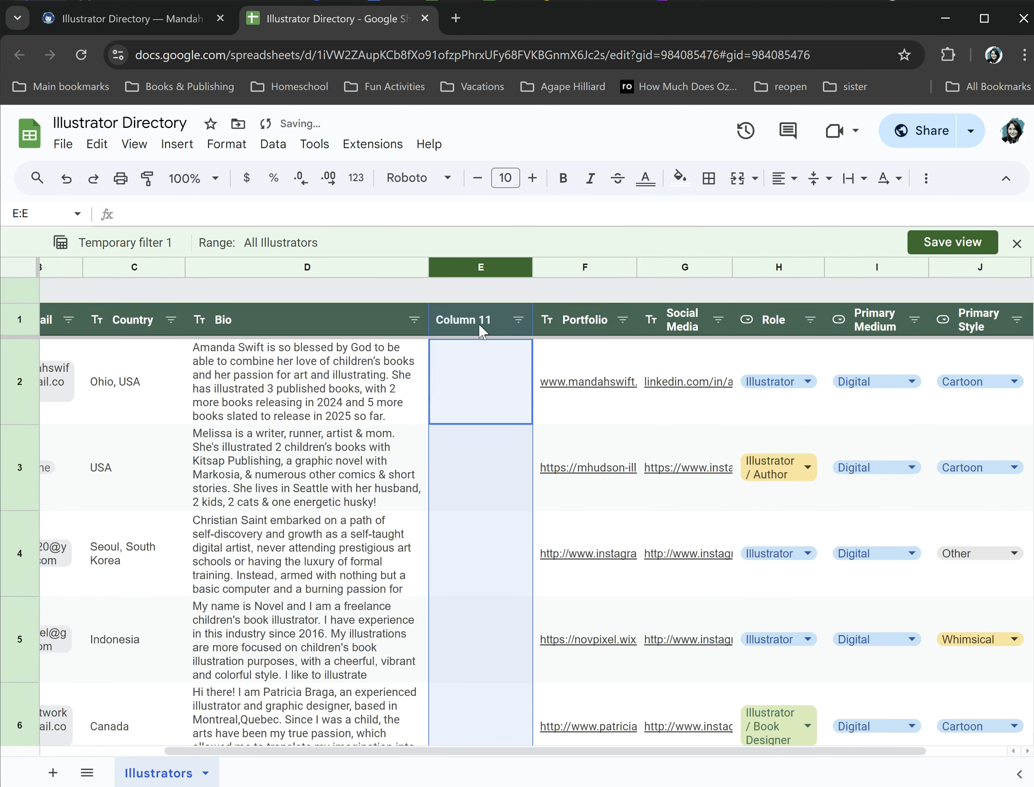
Step: Turn the new blank column into rating smart chips and give the illustrator in row 2 three stars
left_click(523, 326)
left_click(473, 375)
right_click(473, 375)
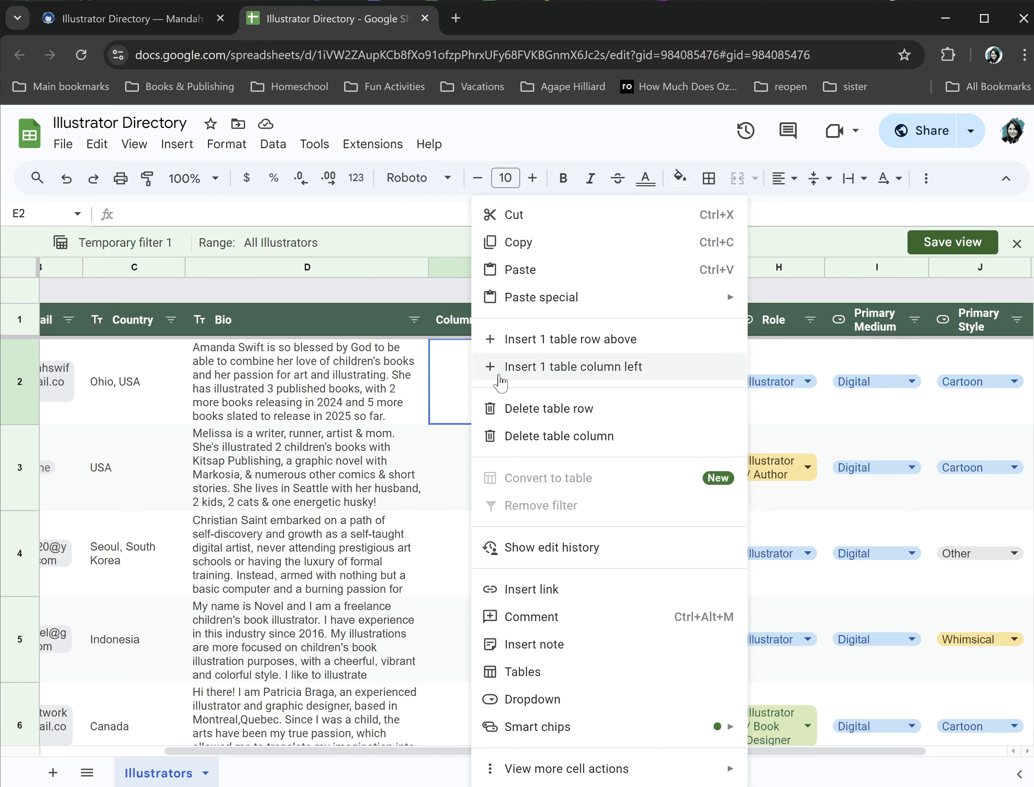
mouse_move(652, 731)
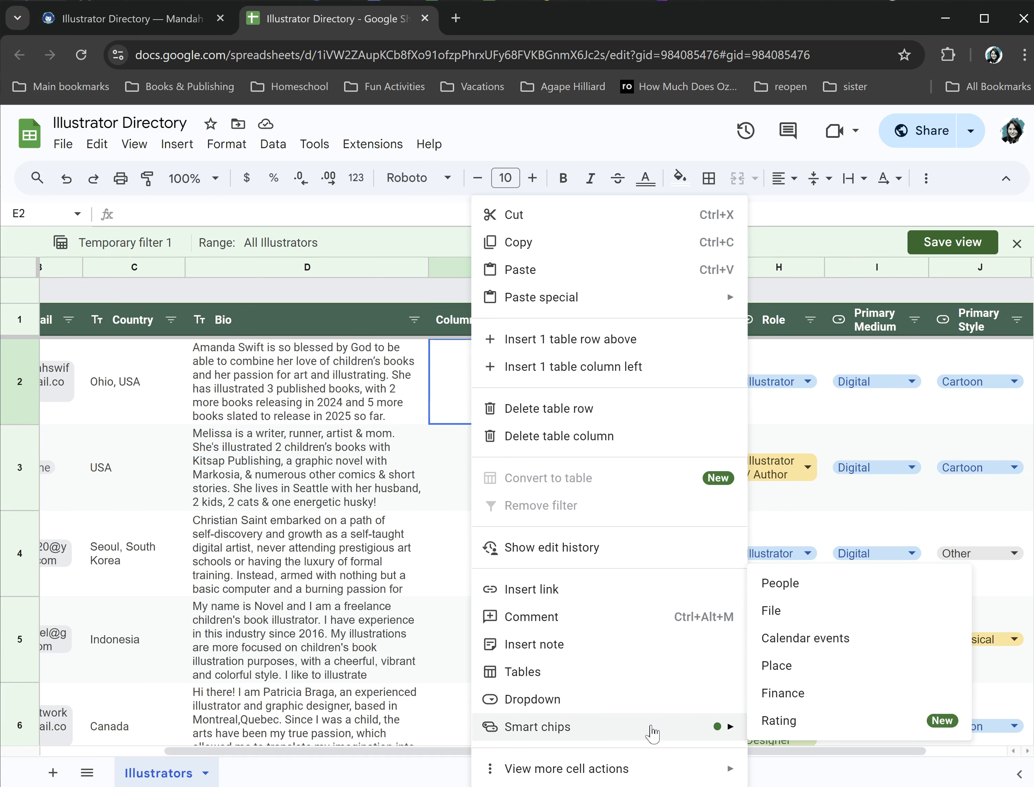
left_click(779, 720)
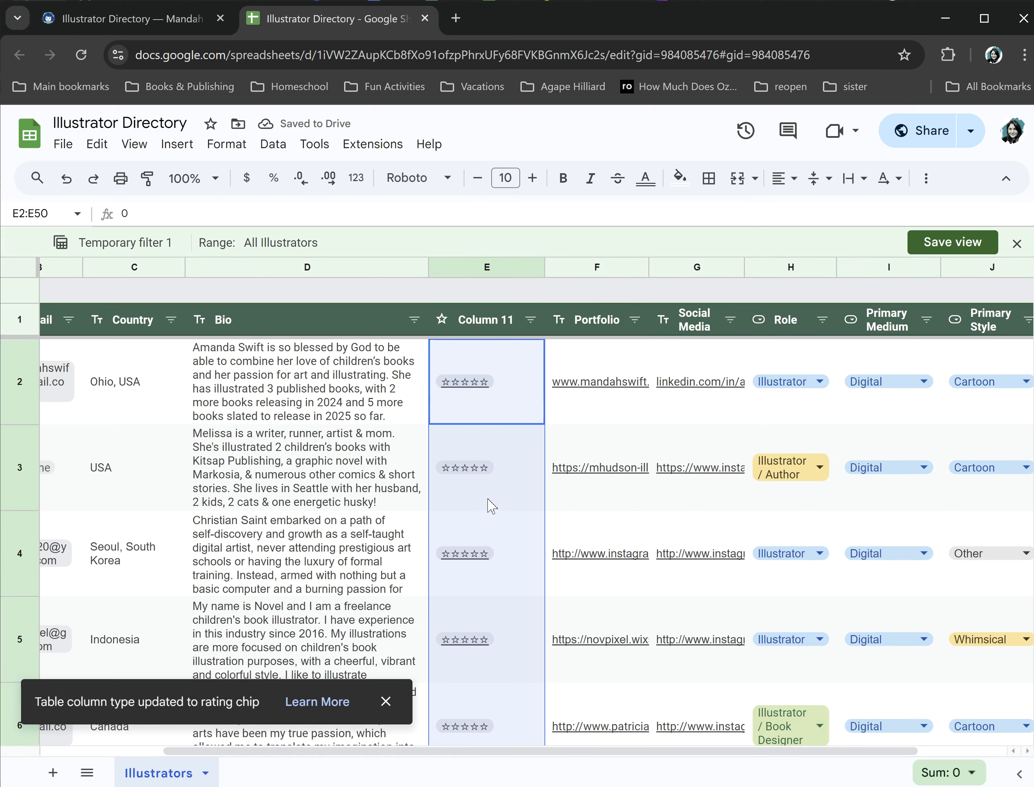
left_click(472, 386)
left_click(475, 523)
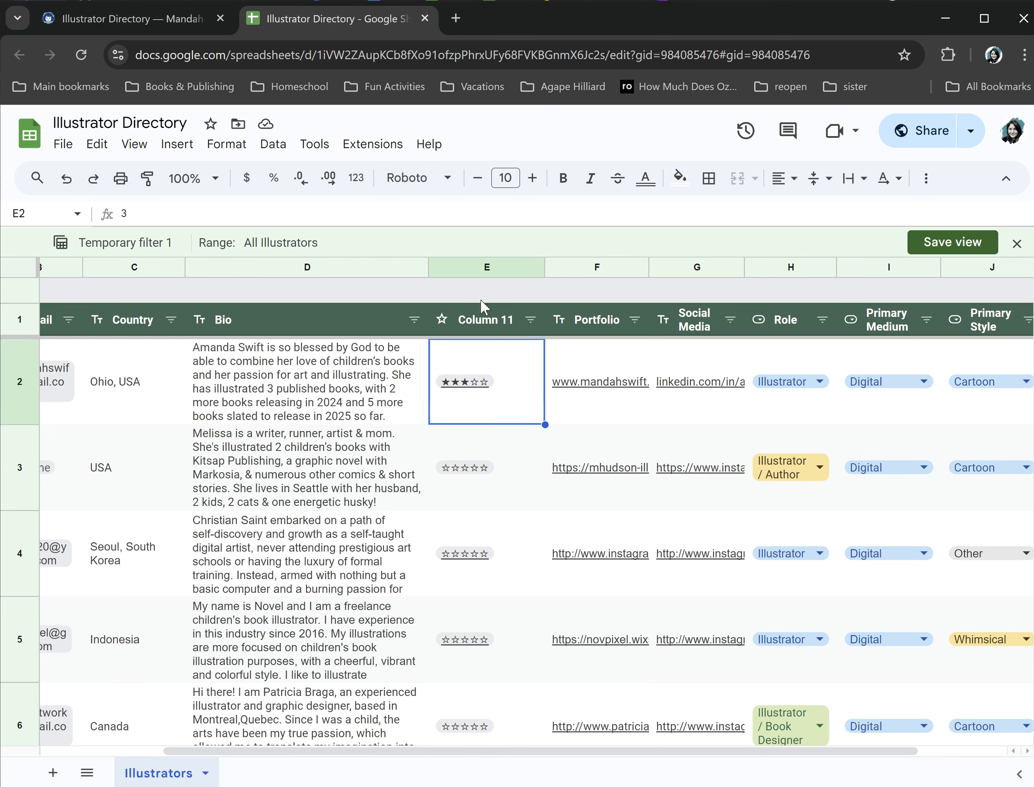
Step: Delete the rating column between Bio and Portfolio
left_click(480, 267)
key("ctrl+alt+minus")
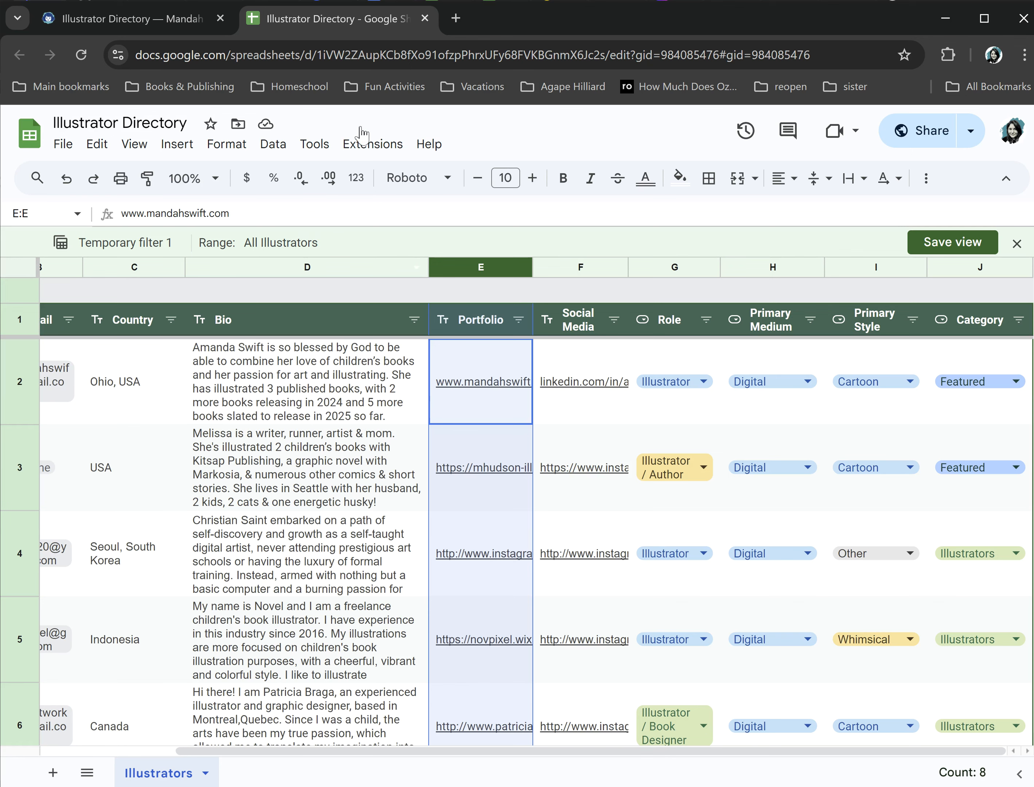
left_click(274, 143)
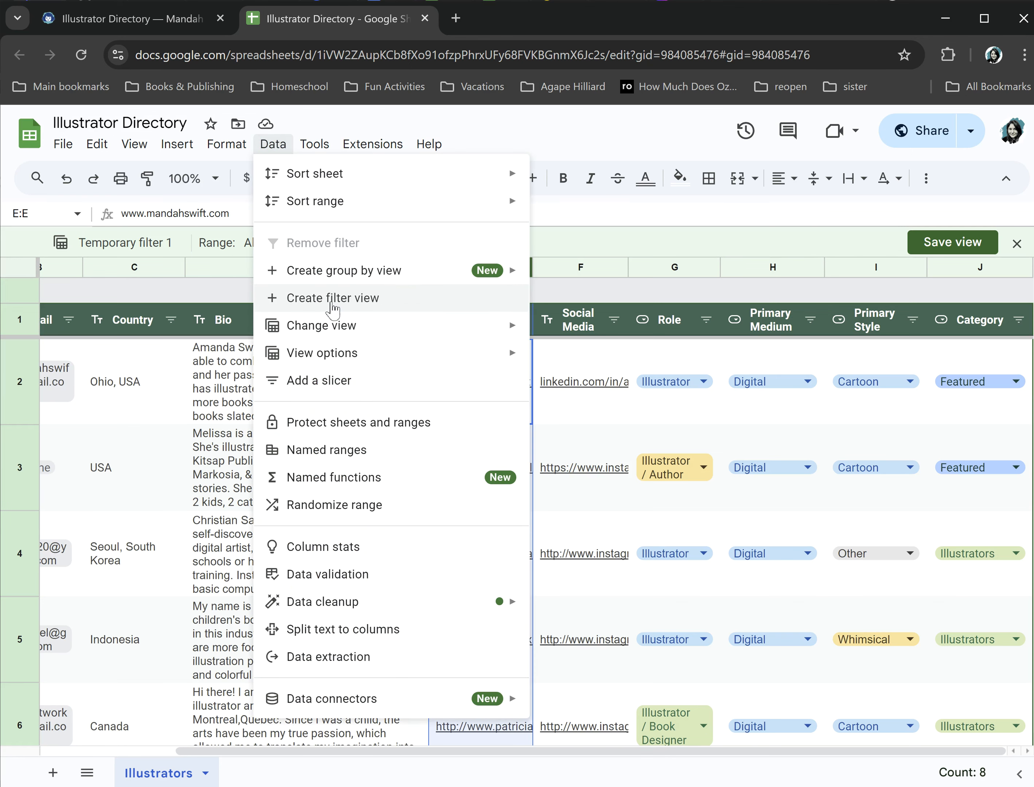
left_click(64, 145)
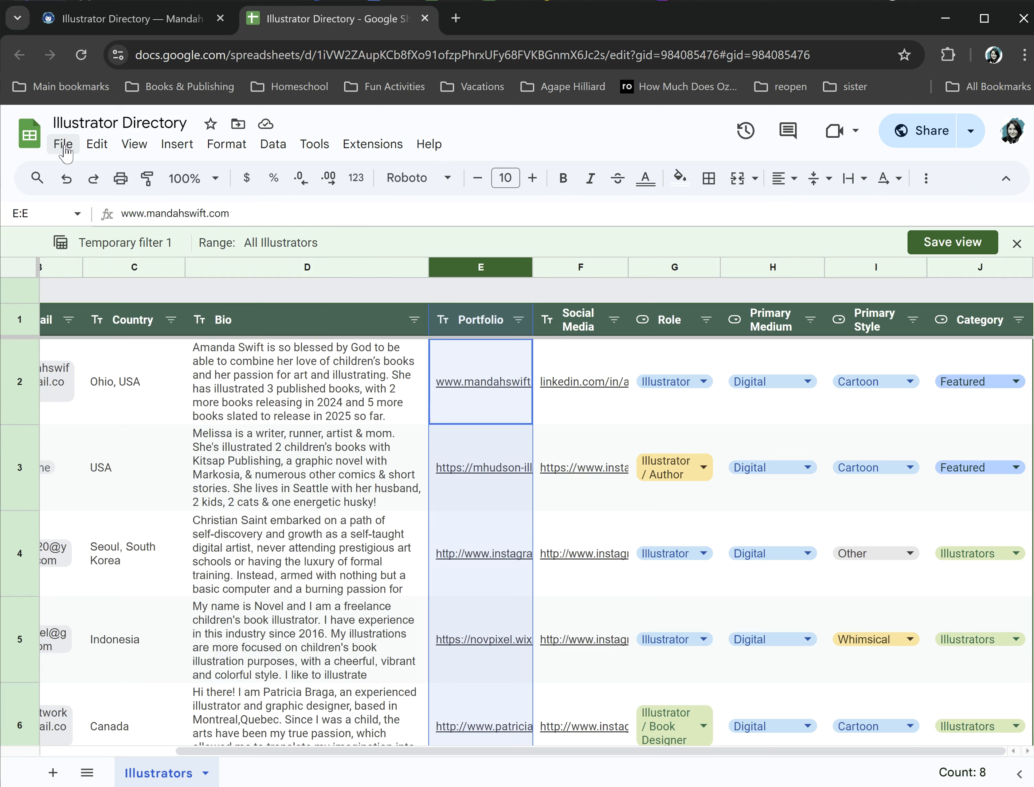
left_click(64, 145)
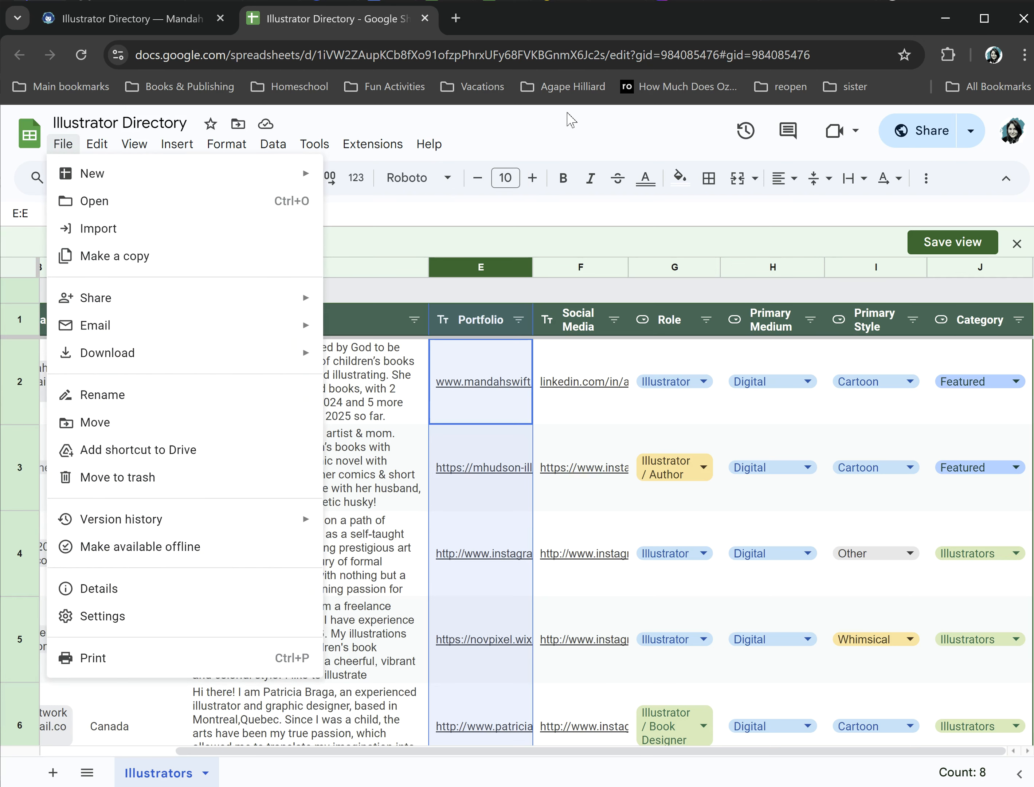
left_click(570, 122)
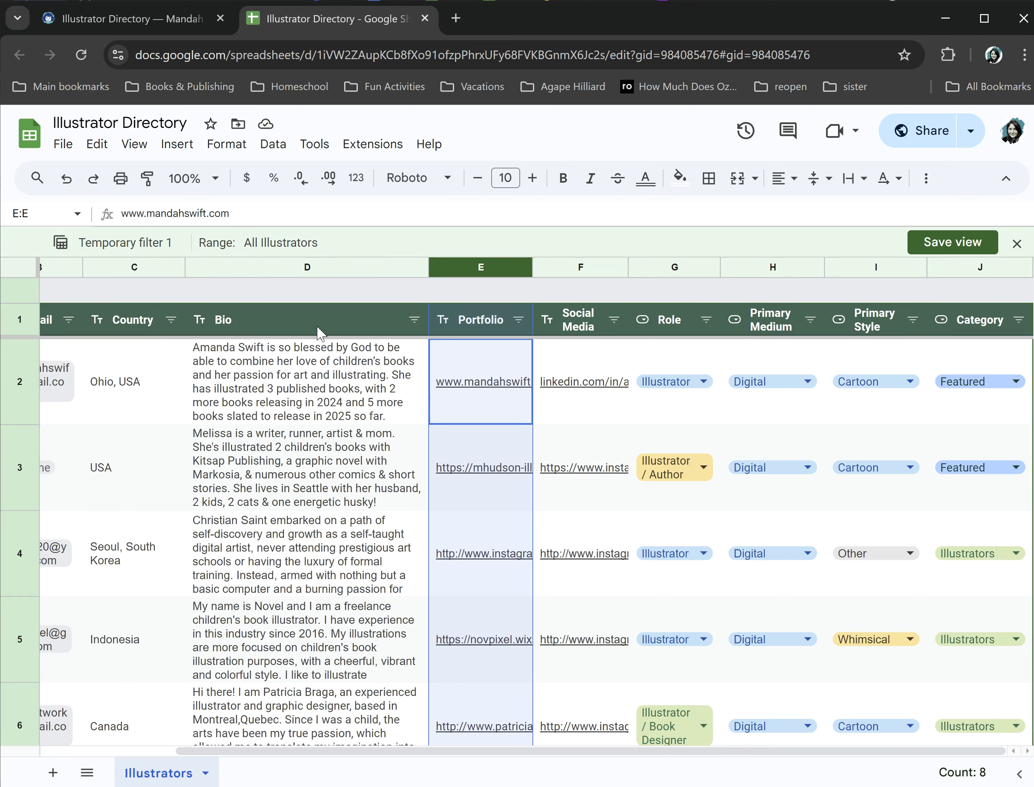
scroll(229, 358, "left", 3)
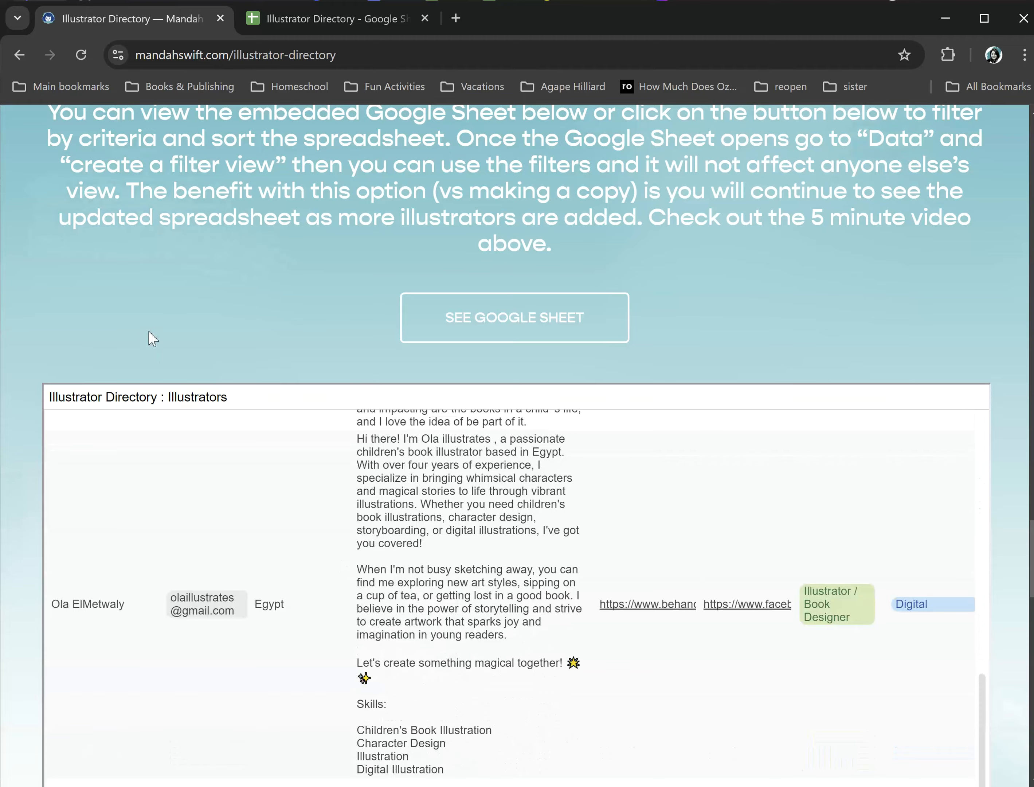
Step: Review the Feedback & Report section on the Illustrator Directory website and return to the Google Sheet
scroll(148, 332, "down", 6)
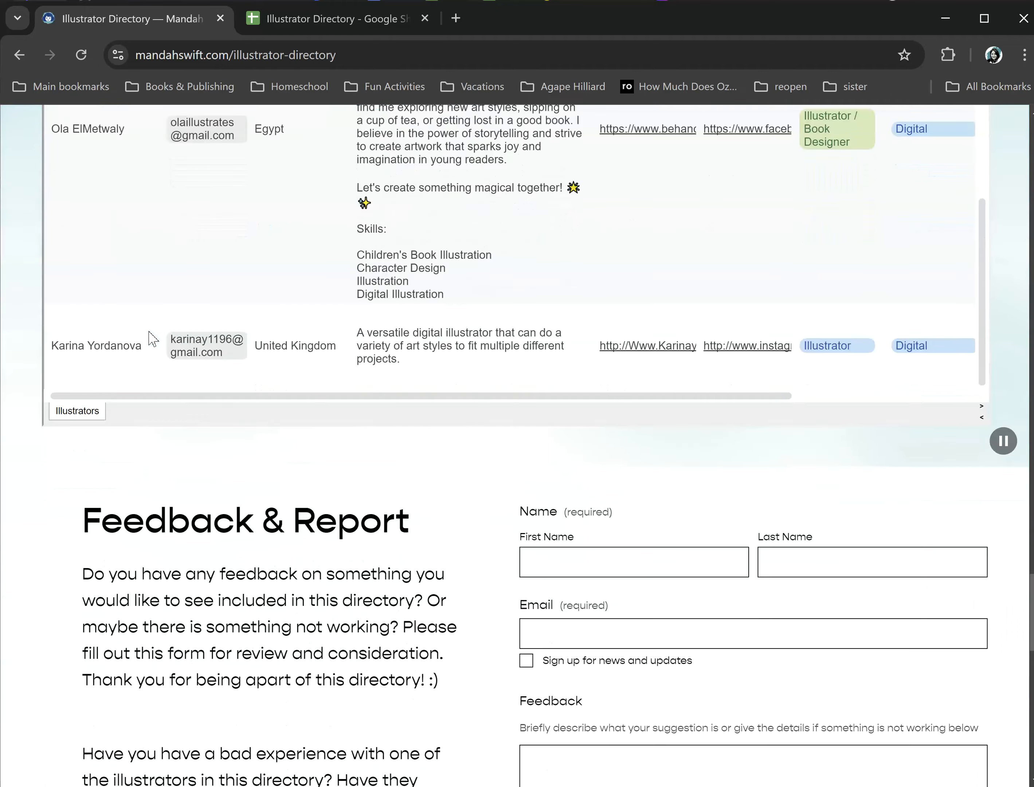
scroll(253, 737, "down", 8)
scroll(254, 742, "up", 3)
scroll(251, 738, "down", 1)
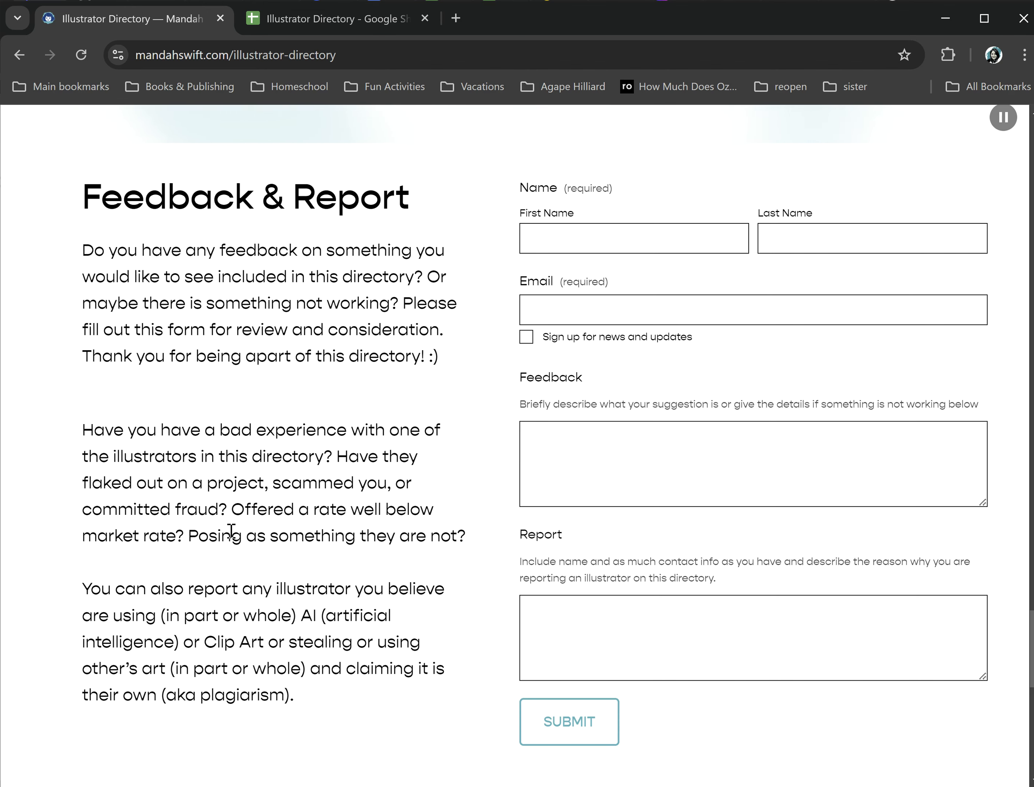
left_click(294, 18)
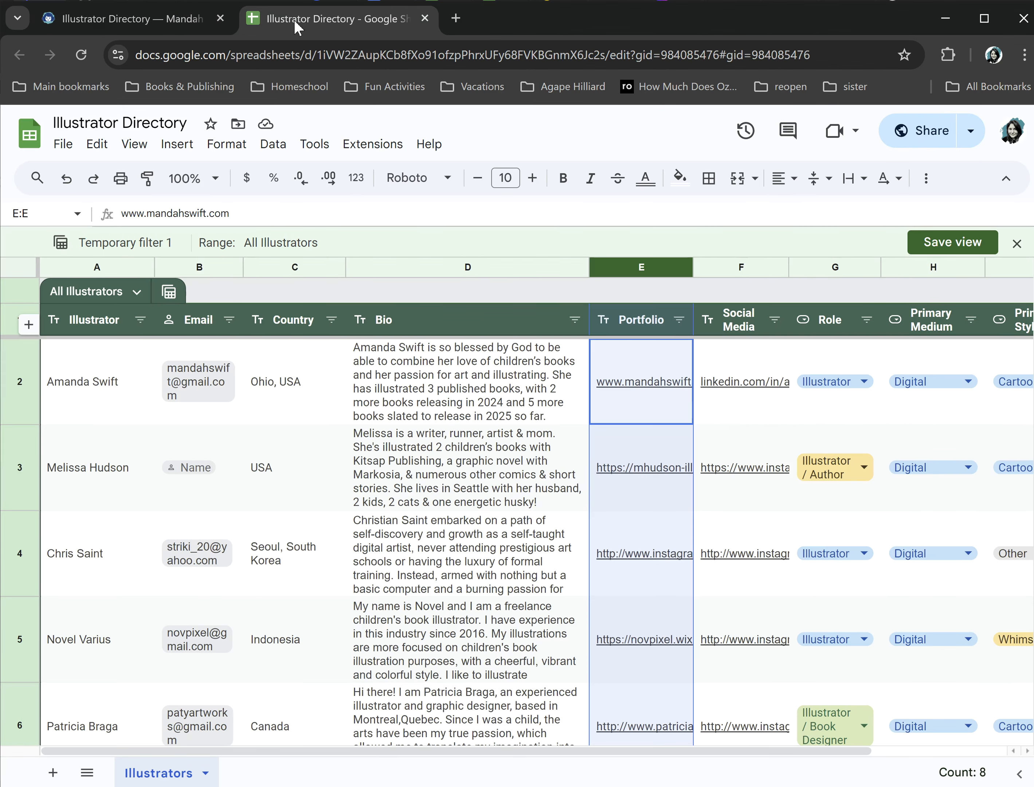